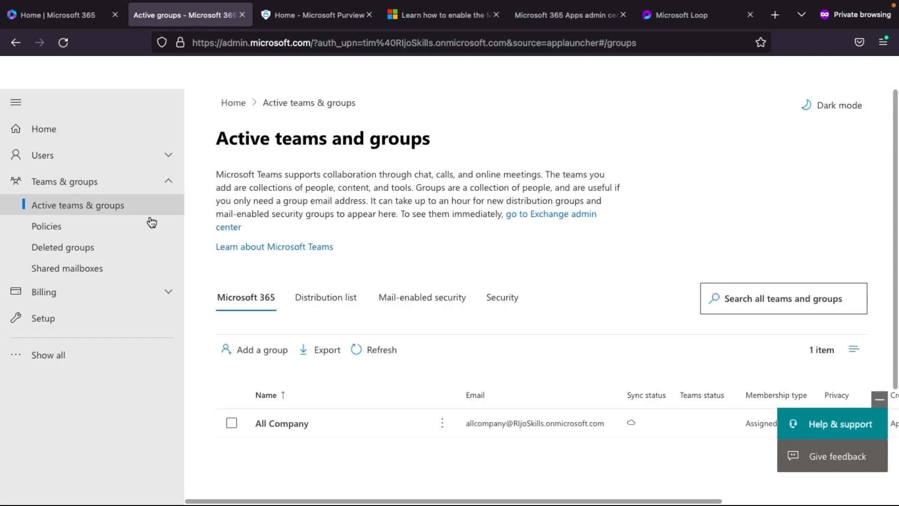
# - Show the Security groups list on the Active teams and groups page
pyautogui.click(503, 308)
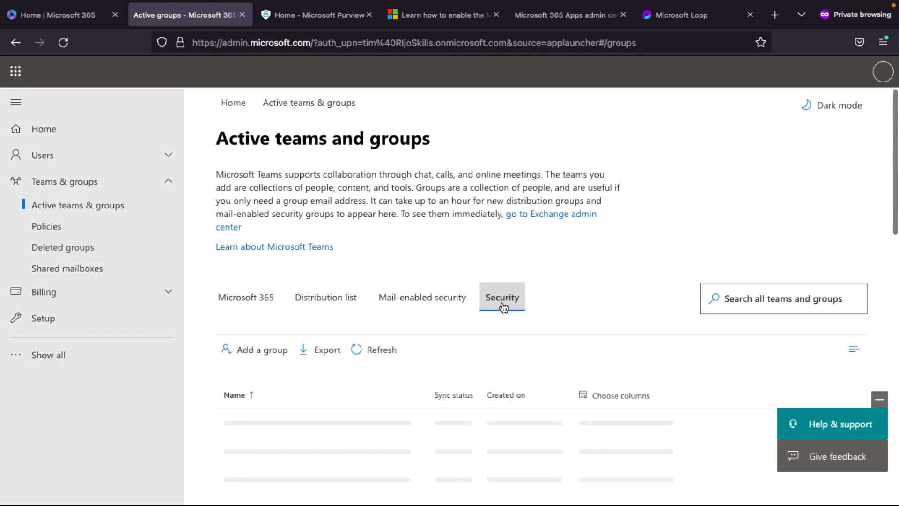
# - Start adding a new group and choose Security as its type
pyautogui.click(249, 350)
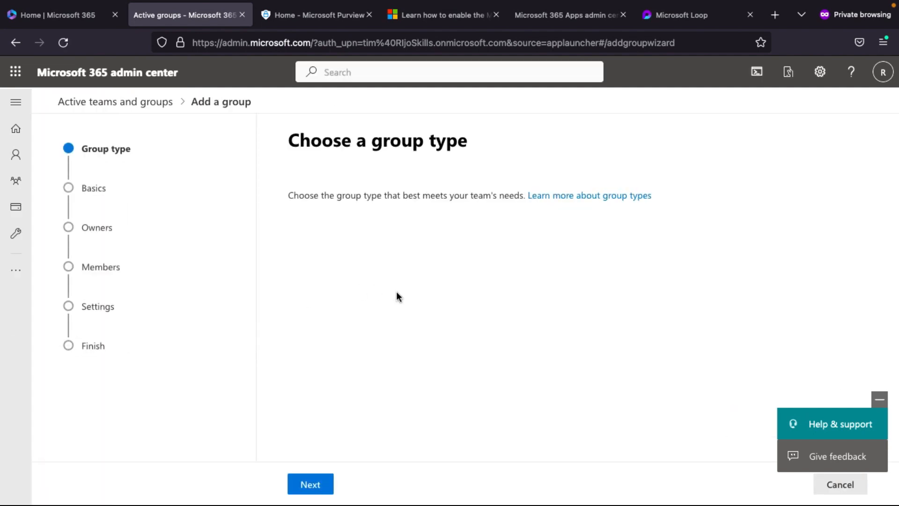
pyautogui.scroll(-3, 373, 354)
pyautogui.click(295, 348)
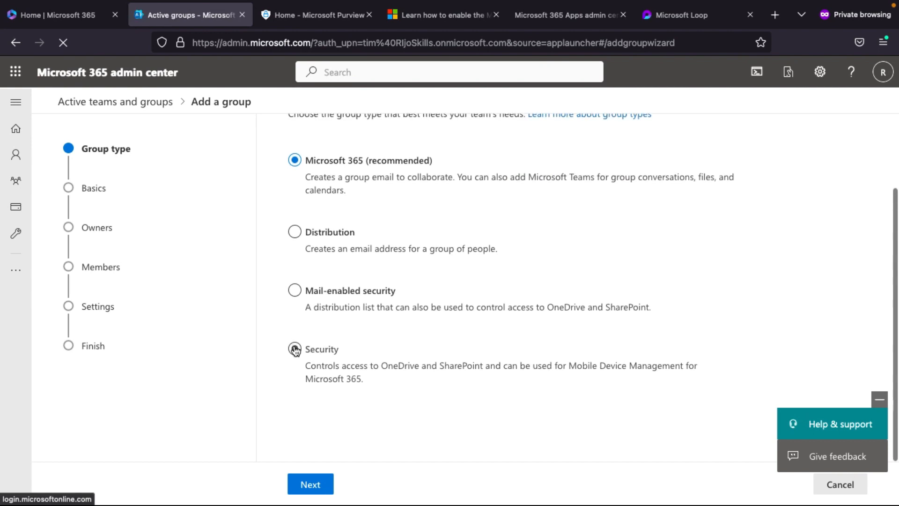
pyautogui.click(320, 486)
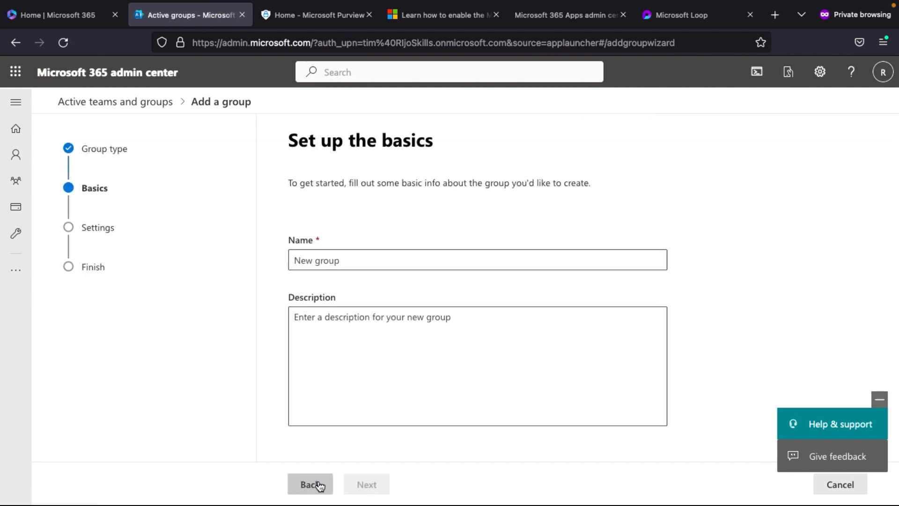
# - Name the group MSLOOP and describe it as 'this group microsoft Loop'
pyautogui.click(330, 253)
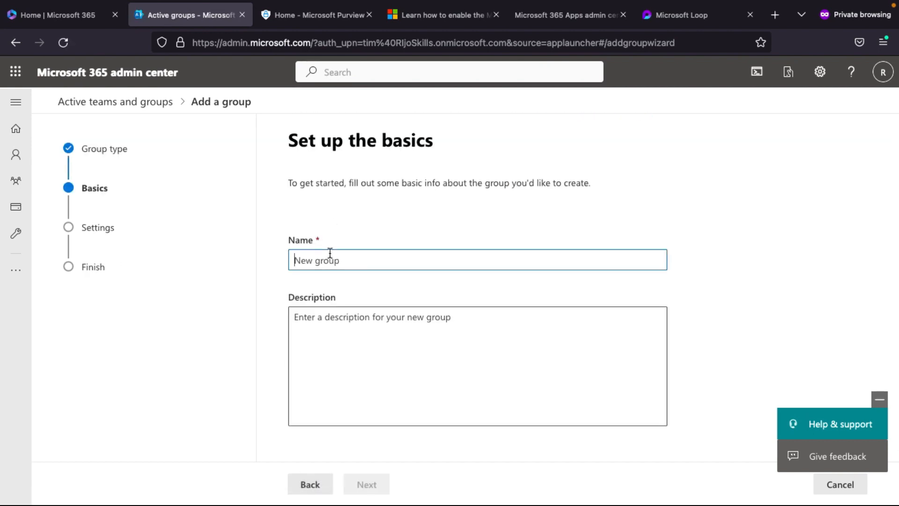
pyautogui.write('MSLOOP')
pyautogui.click(325, 335)
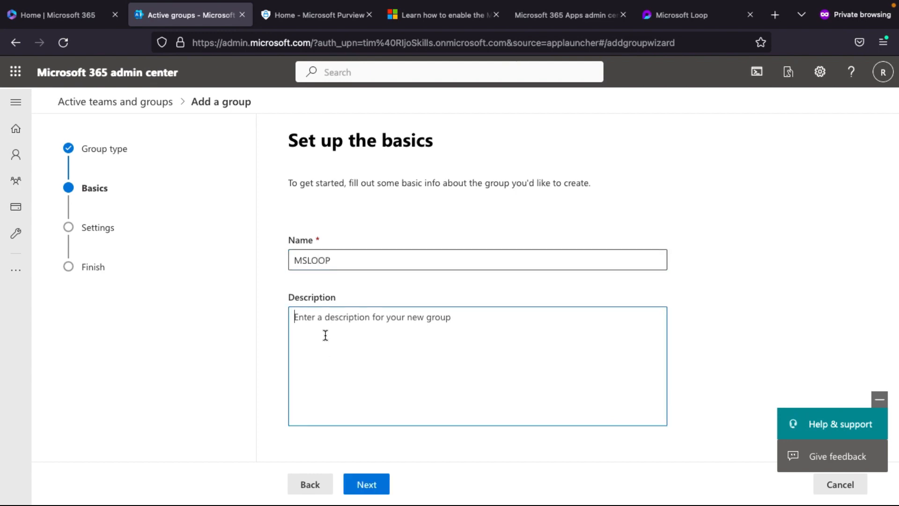
pyautogui.write('this')
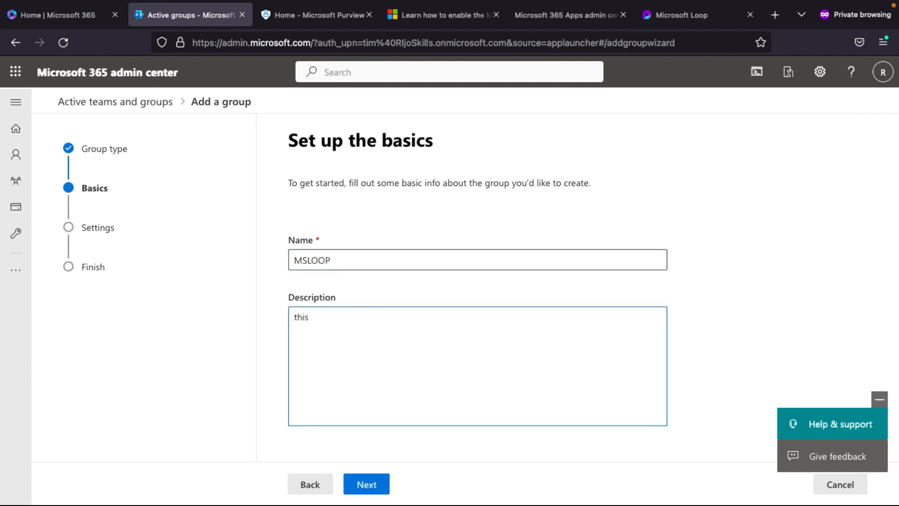
pyautogui.write(' group m')
pyautogui.press('BackSpace')
pyautogui.press('BackSpace')
pyautogui.write('micrsoft Loop')
pyautogui.click(335, 317)
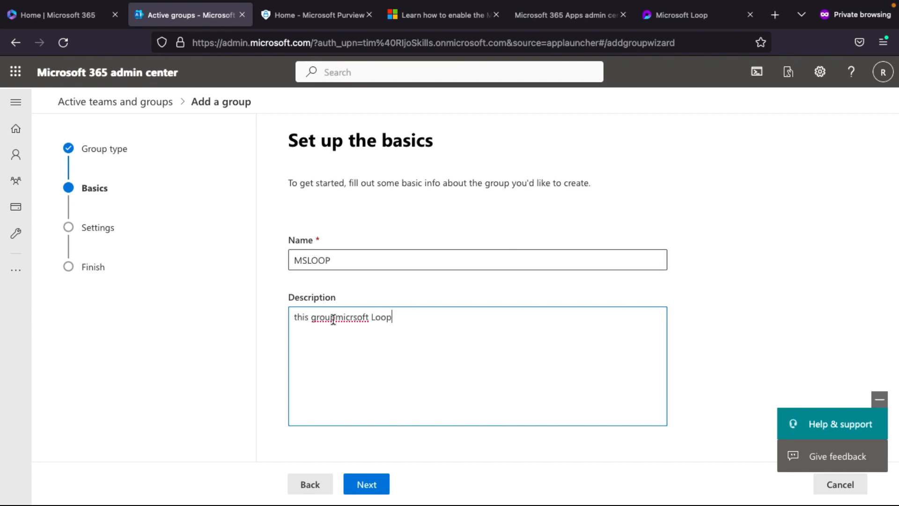
pyautogui.click(357, 317)
pyautogui.write('o')
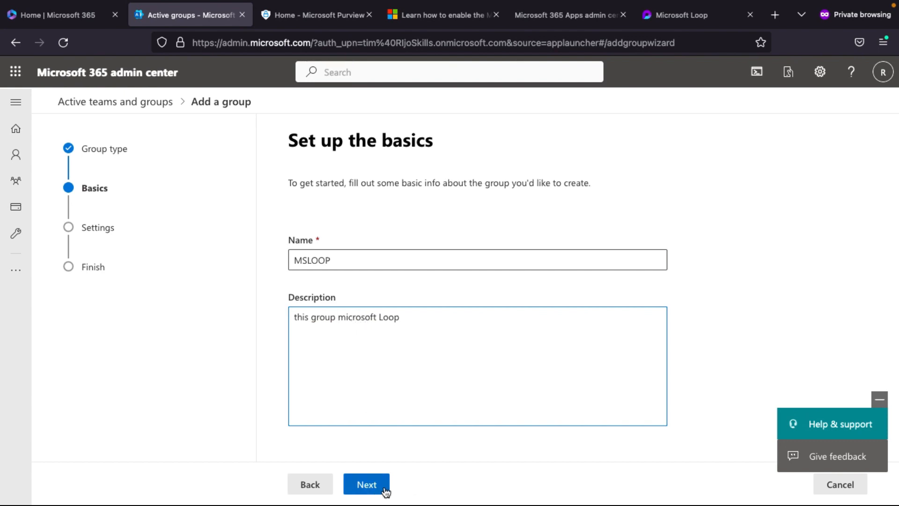
# - Create the group without role assignment and close the wizard
pyautogui.click(365, 488)
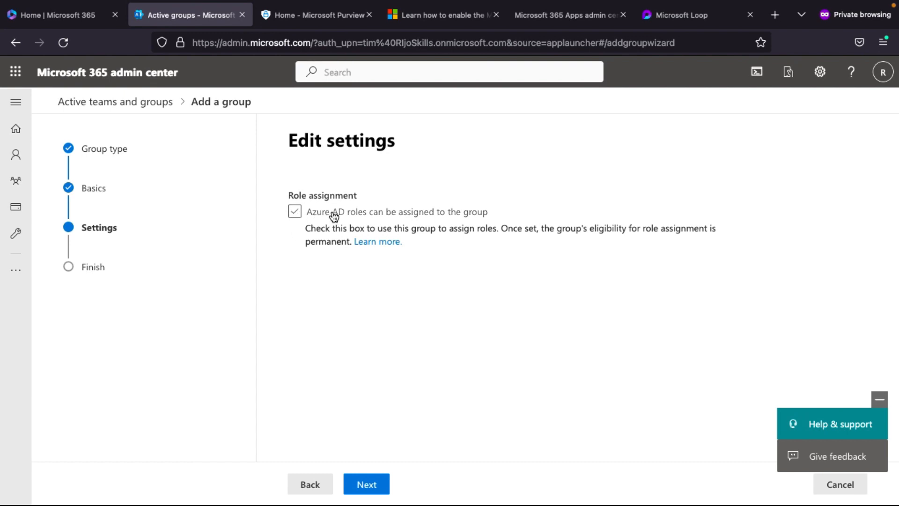
pyautogui.click(360, 485)
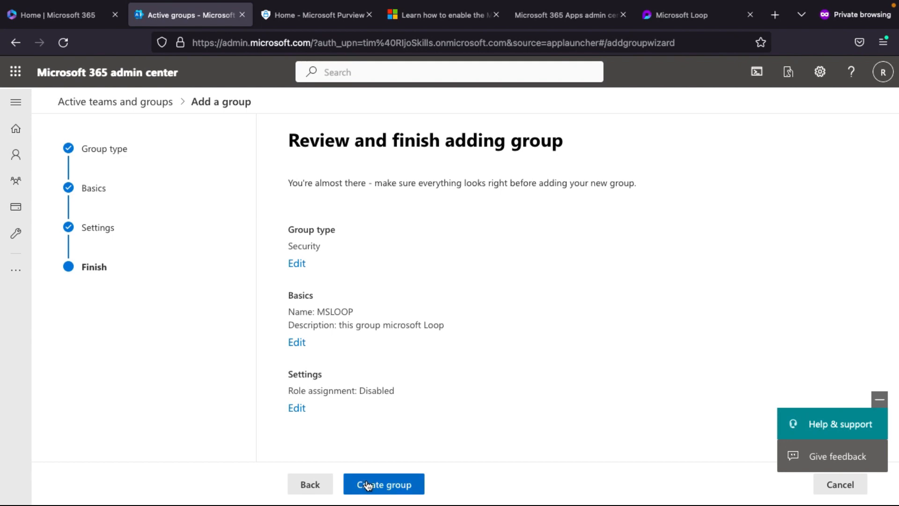
pyautogui.click(370, 484)
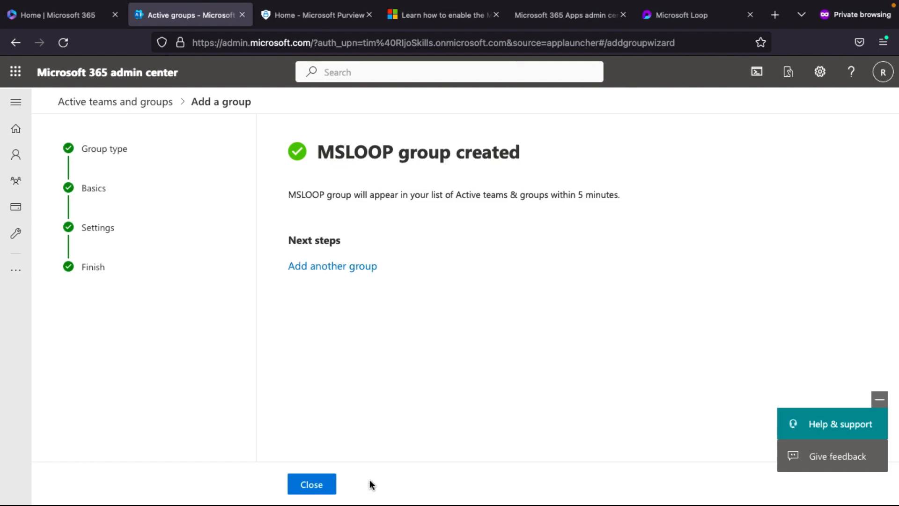
pyautogui.click(328, 485)
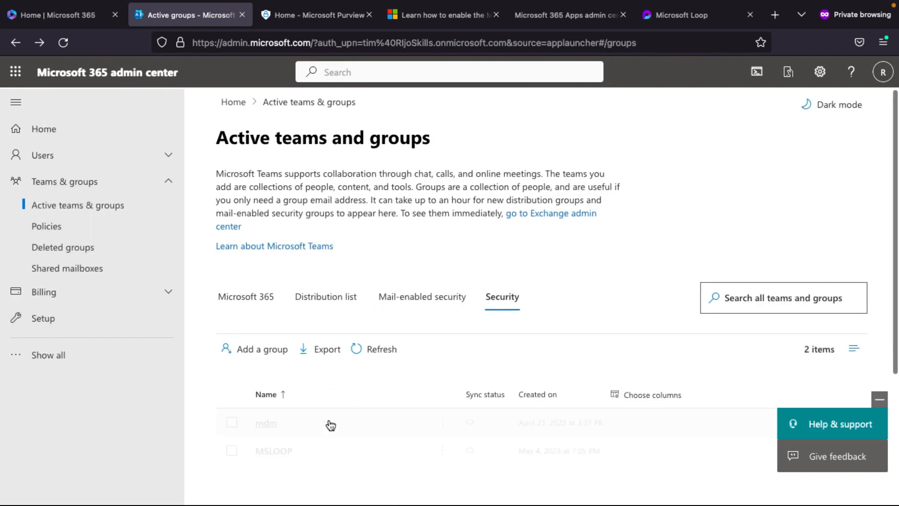
# - Open the MSLOOP group's member management
pyautogui.scroll(-1, 329, 421)
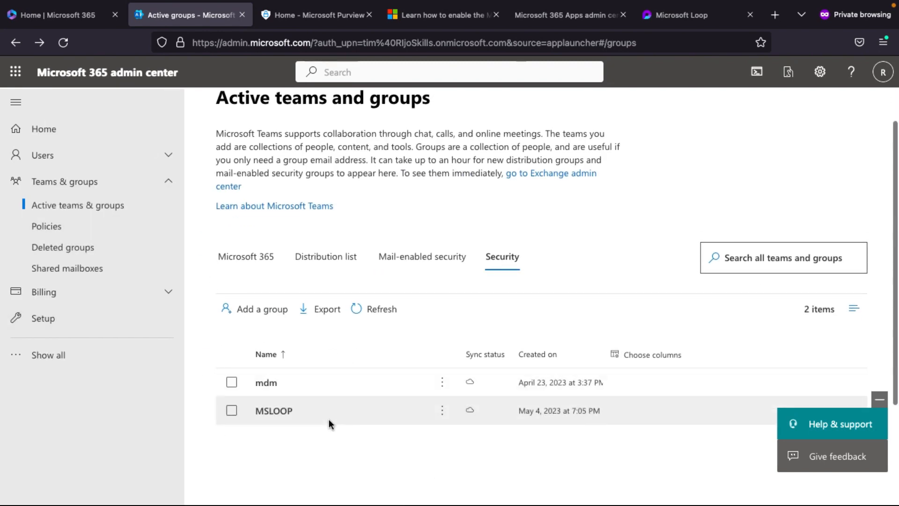
pyautogui.click(275, 412)
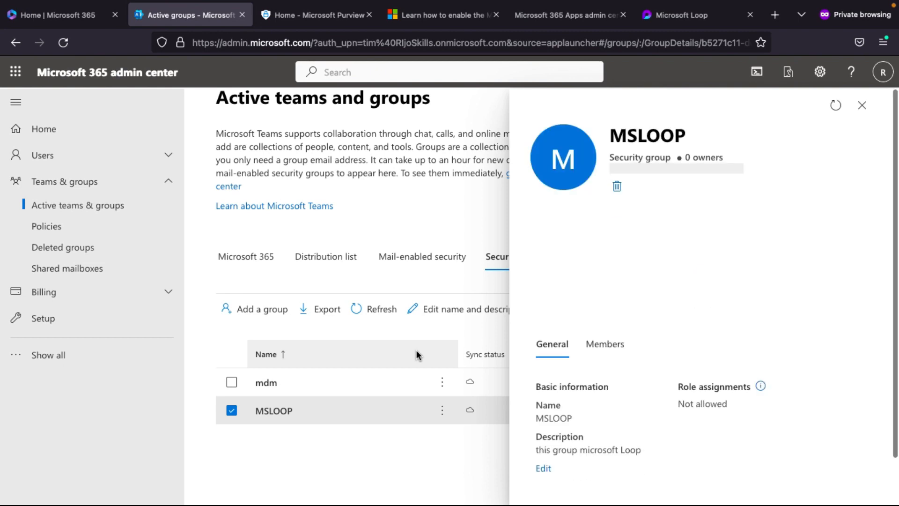
pyautogui.click(605, 218)
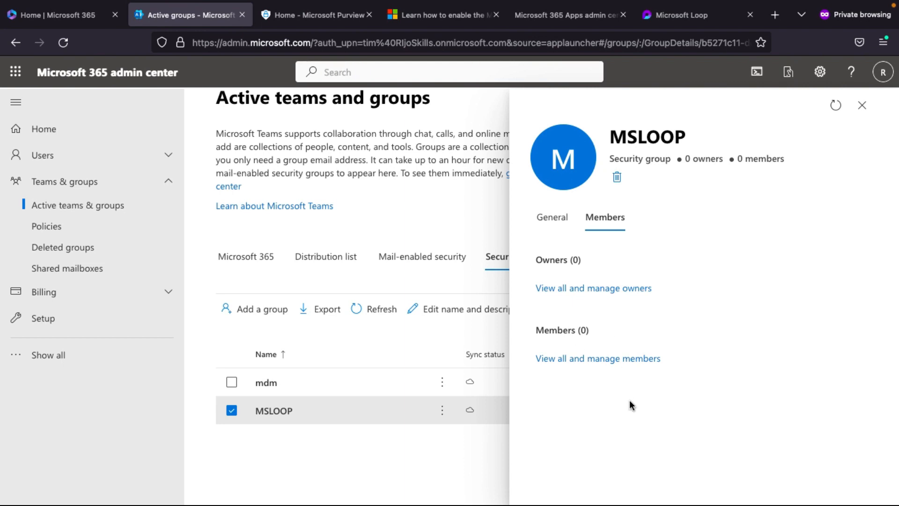
pyautogui.click(553, 218)
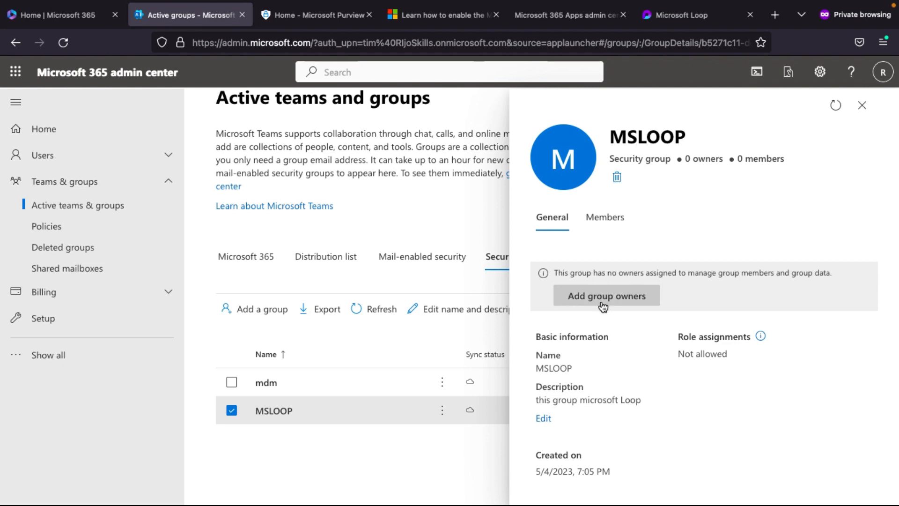
pyautogui.click(602, 218)
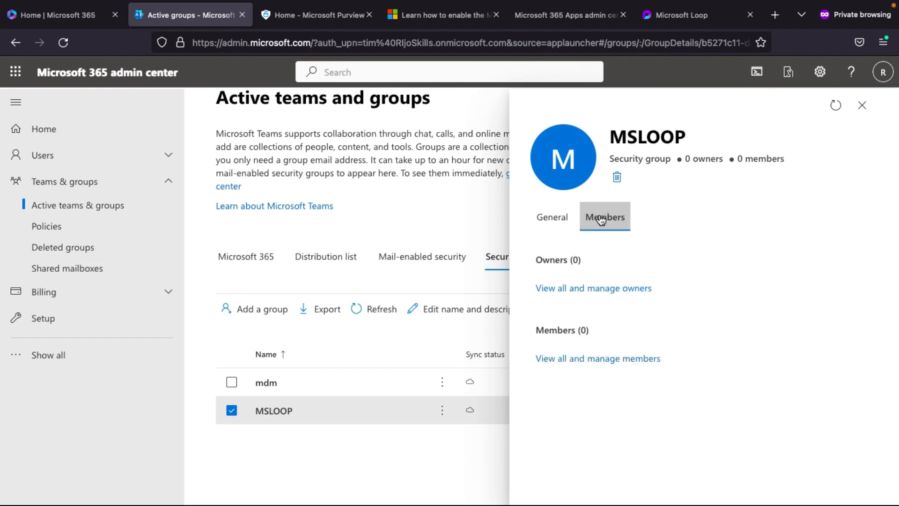
pyautogui.click(588, 359)
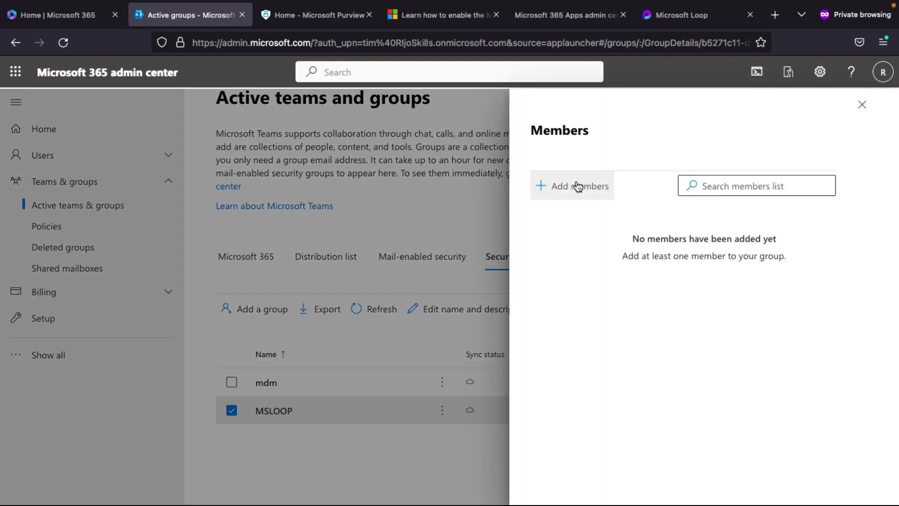
# - Search for the user account, add it to MSLOOP, and close the panel
pyautogui.click(578, 187)
pyautogui.write('tm')
pyautogui.write('im')
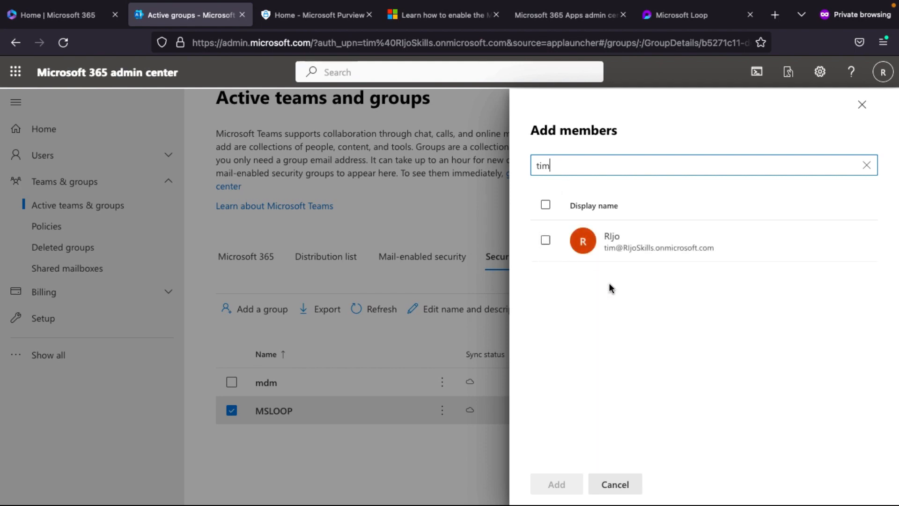
pyautogui.click(546, 242)
pyautogui.click(554, 484)
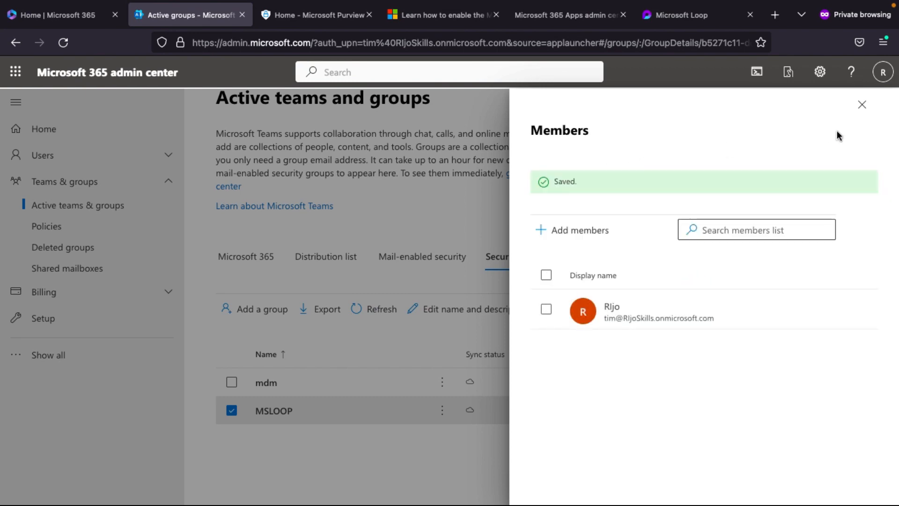
pyautogui.click(862, 104)
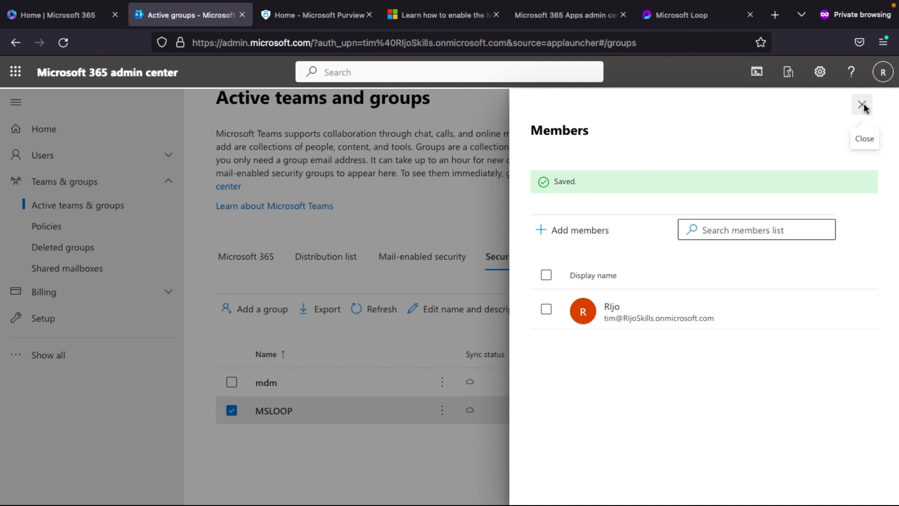
# - Reload the groups page, reopen the Security list, and view MSLOOP's members
pyautogui.click(63, 42)
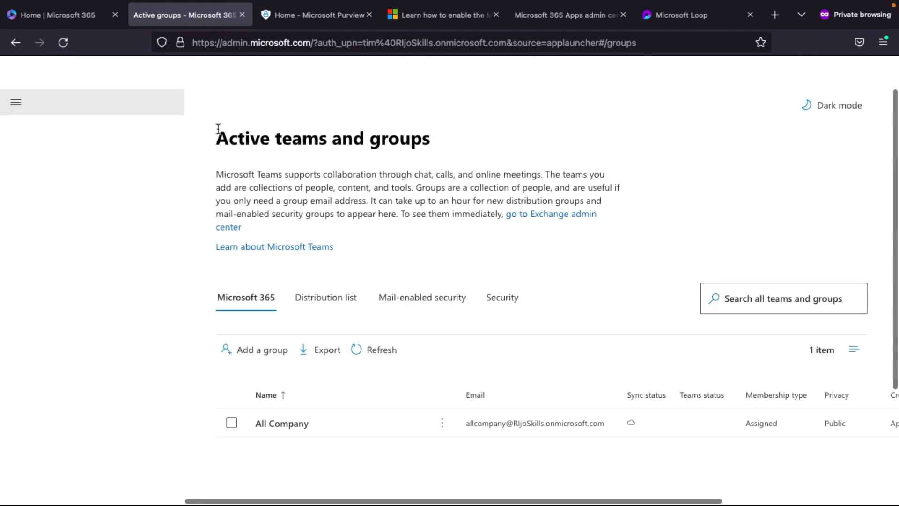
pyautogui.click(502, 299)
pyautogui.scroll(-3, 354, 412)
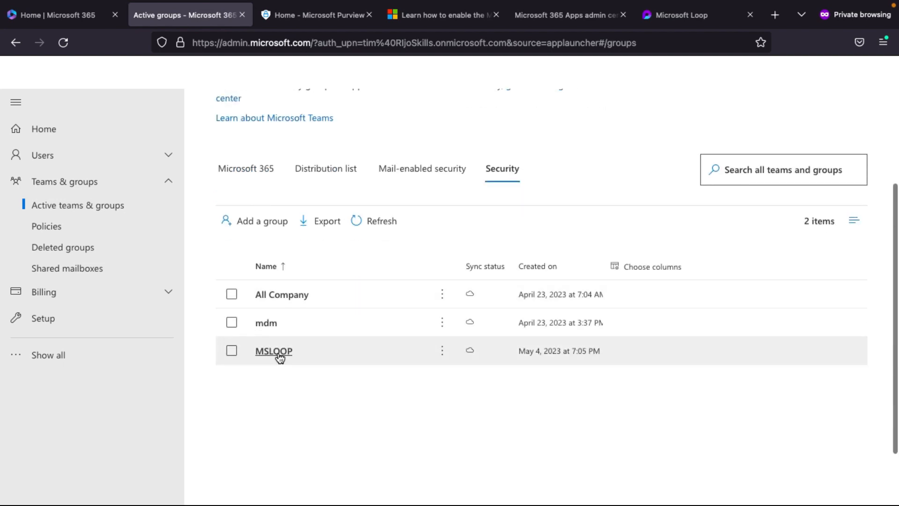
pyautogui.click(277, 352)
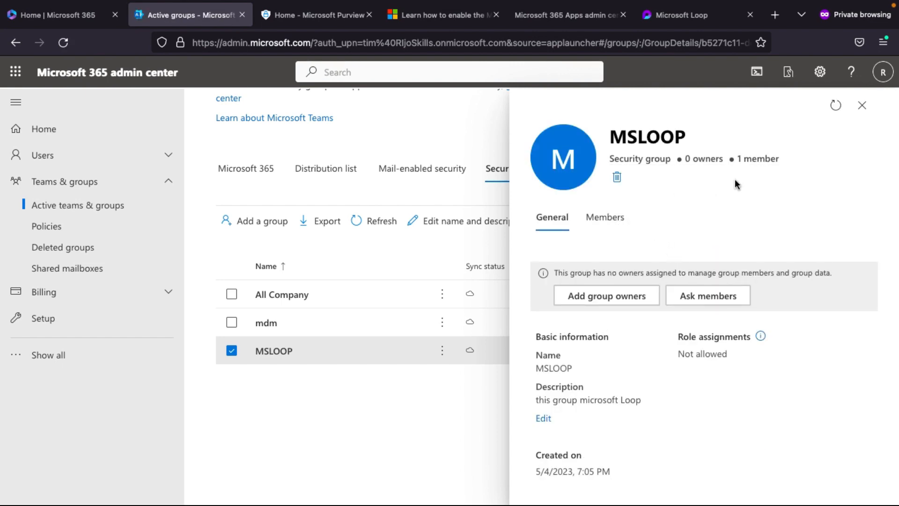
pyautogui.click(618, 214)
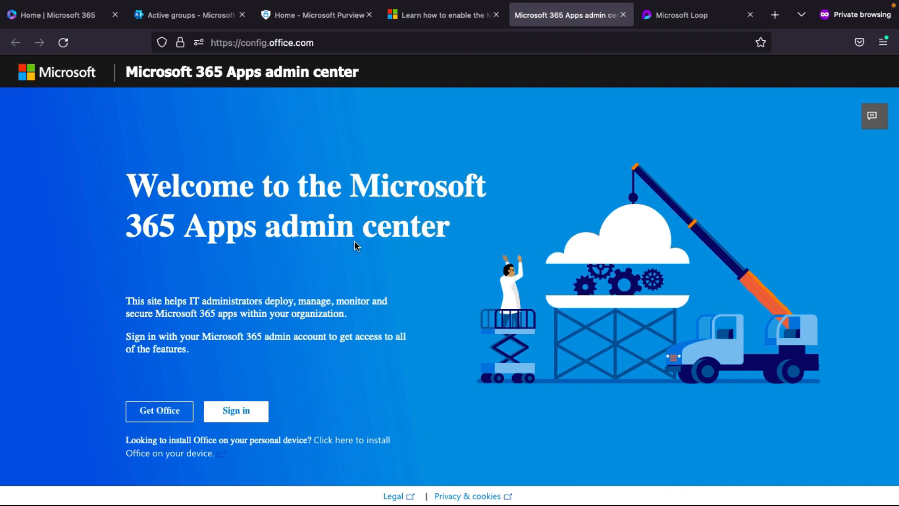
# - Sign in to the Apps admin center at config.office.com and open Customization > Policy Management
pyautogui.doubleClick(261, 42)
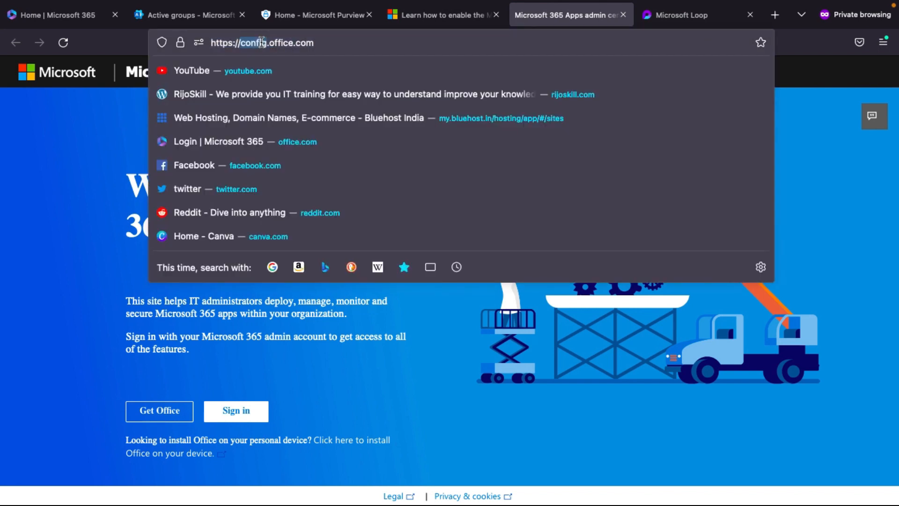
pyautogui.doubleClick(287, 43)
pyautogui.click(69, 251)
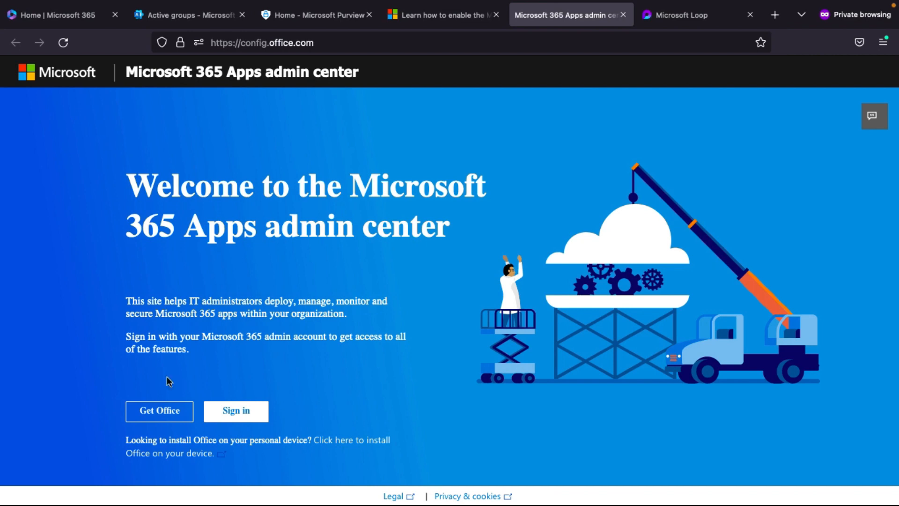
pyautogui.click(232, 412)
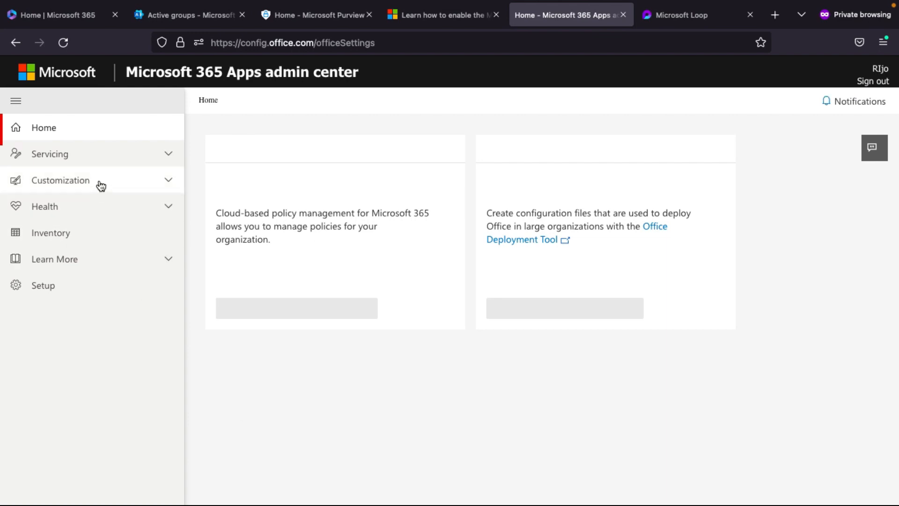
pyautogui.click(101, 186)
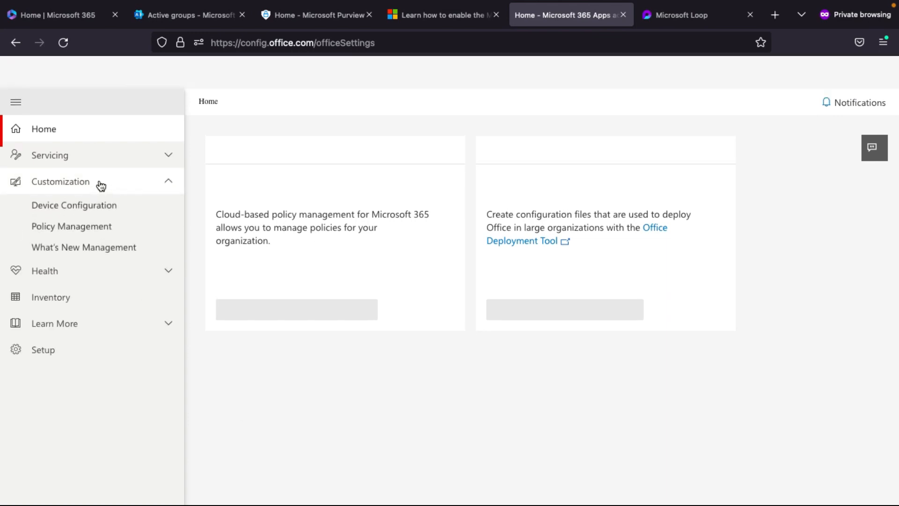
pyautogui.click(74, 227)
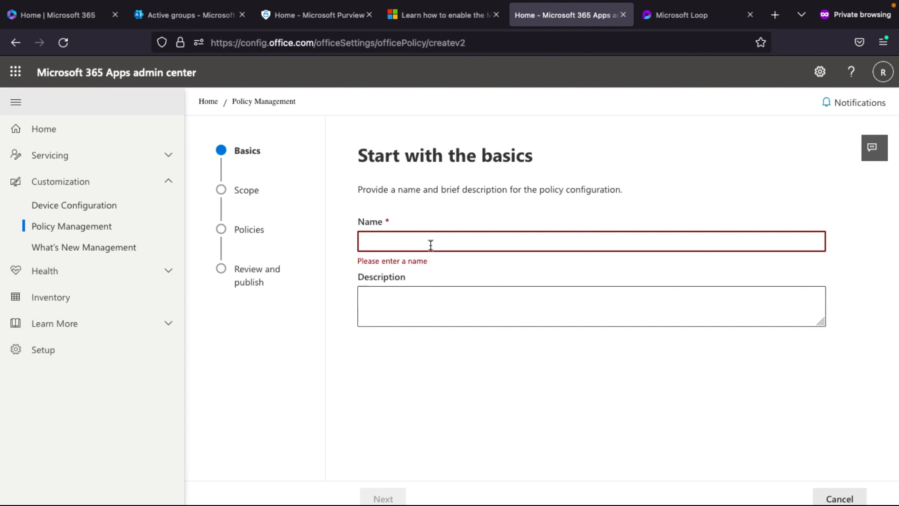
# - Name the policy 'MSloopPloicy' with the description 'This loop policy'
pyautogui.write('MS')
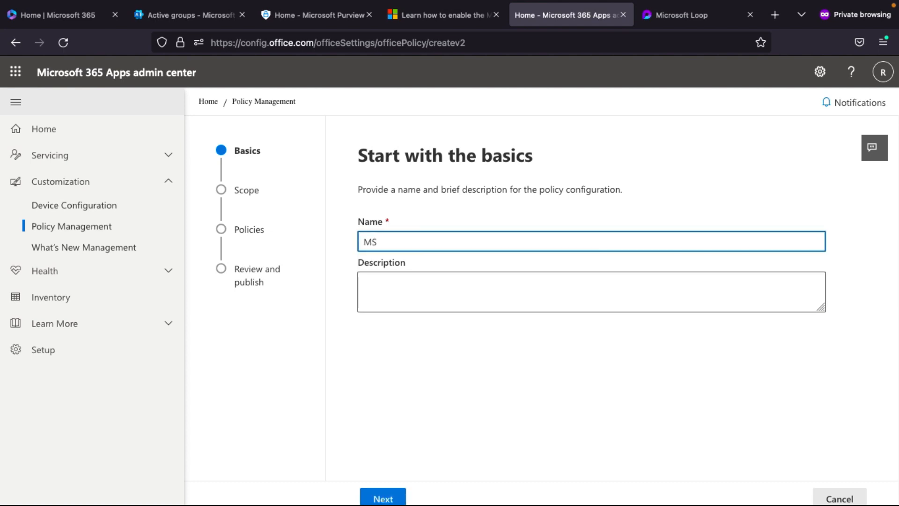
pyautogui.write('loopPloicy')
pyautogui.click(403, 278)
pyautogui.write('This')
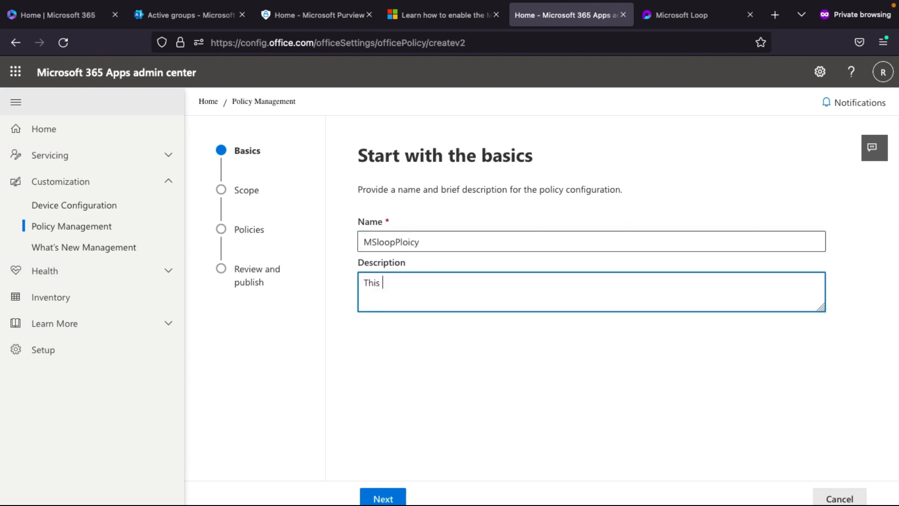
pyautogui.write(' llop policy')
pyautogui.press('Delete')
pyautogui.write('o')
pyautogui.click(381, 497)
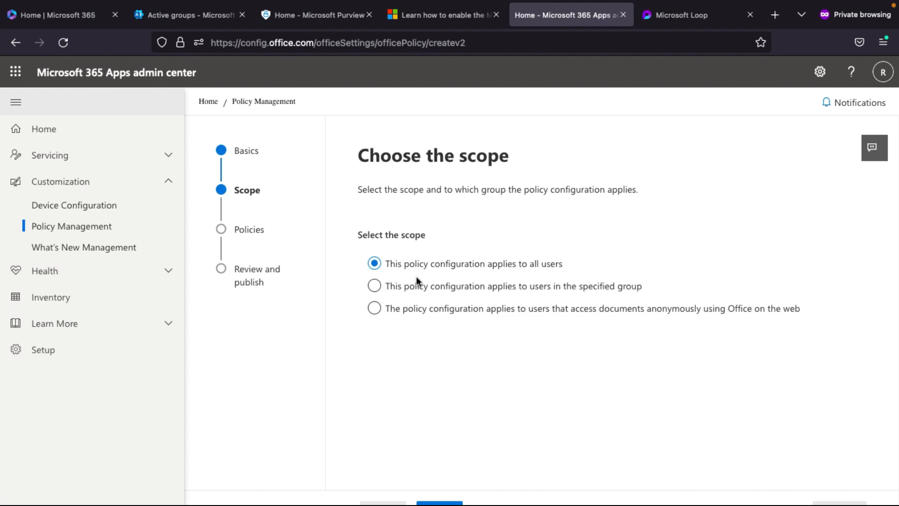
# - Scope the policy to users in the MSLOOP group only
pyautogui.click(376, 288)
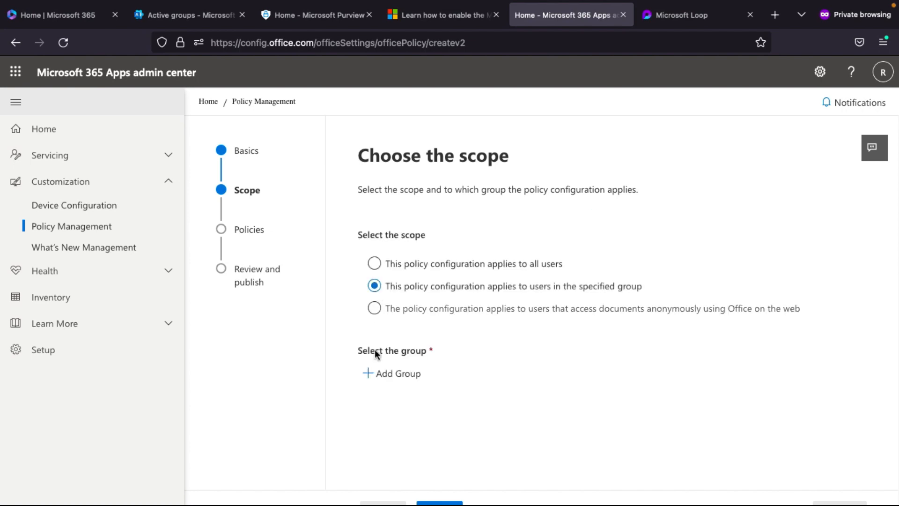
pyautogui.click(387, 378)
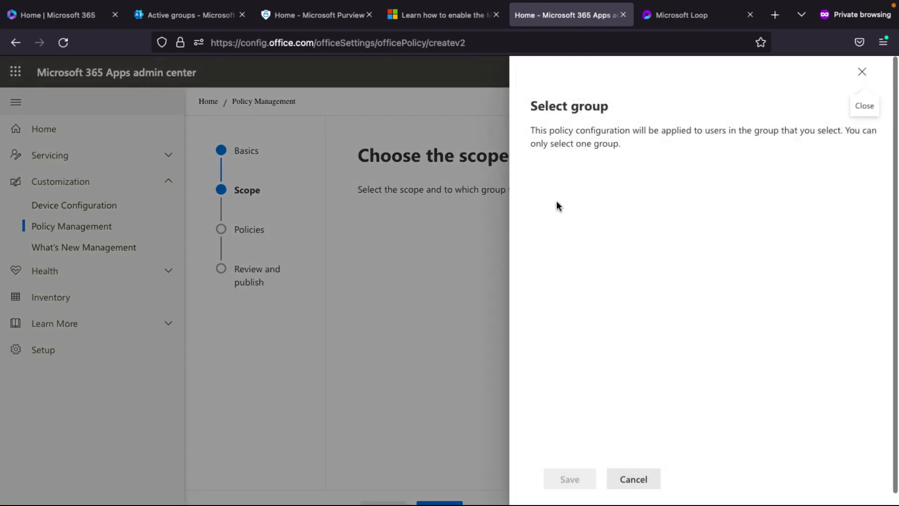
pyautogui.click(572, 170)
pyautogui.write('mi')
pyautogui.press('BackSpace')
pyautogui.write('SLOOP')
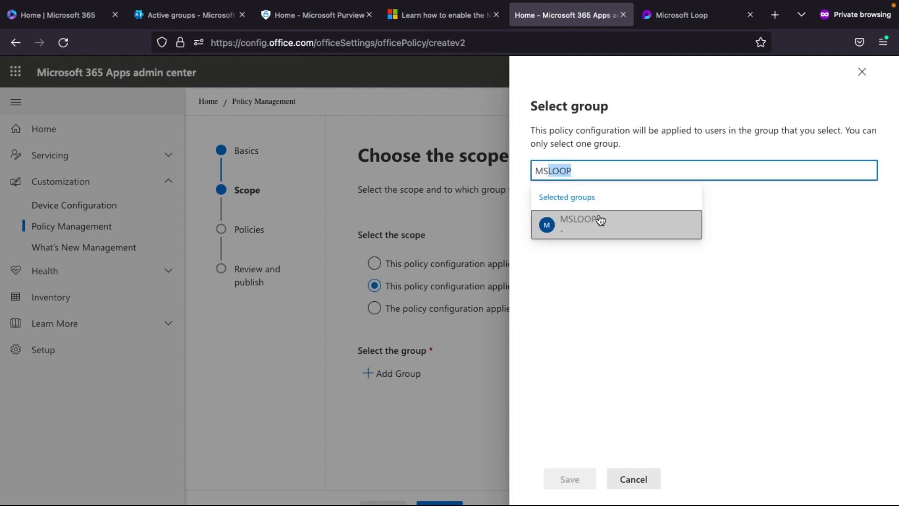
pyautogui.click(601, 220)
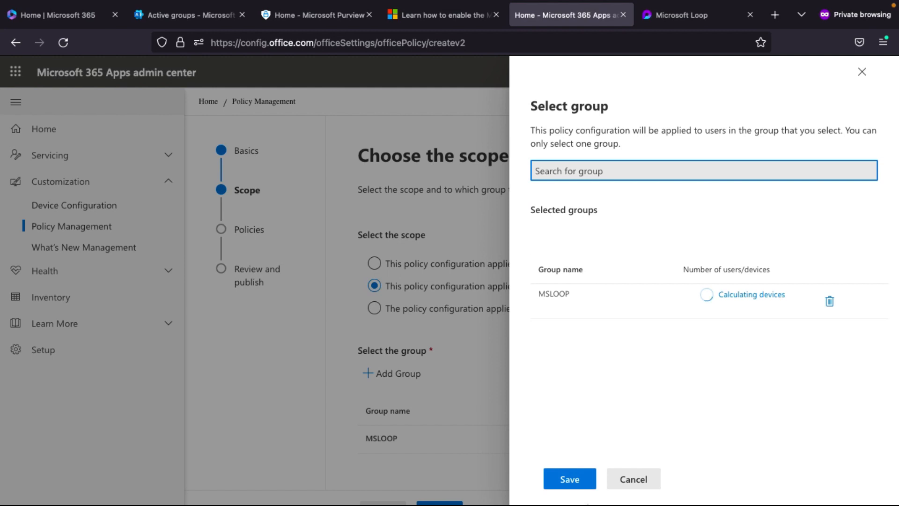
pyautogui.click(565, 480)
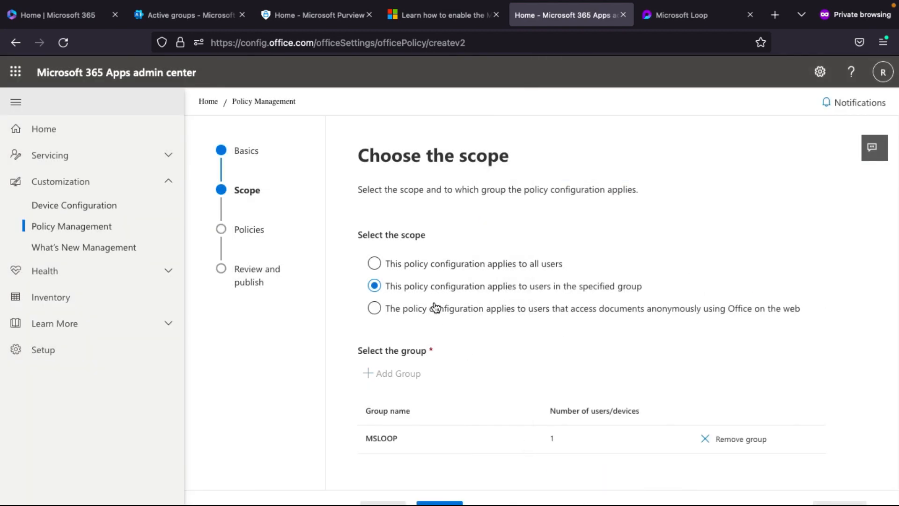
pyautogui.scroll(-2, 434, 303)
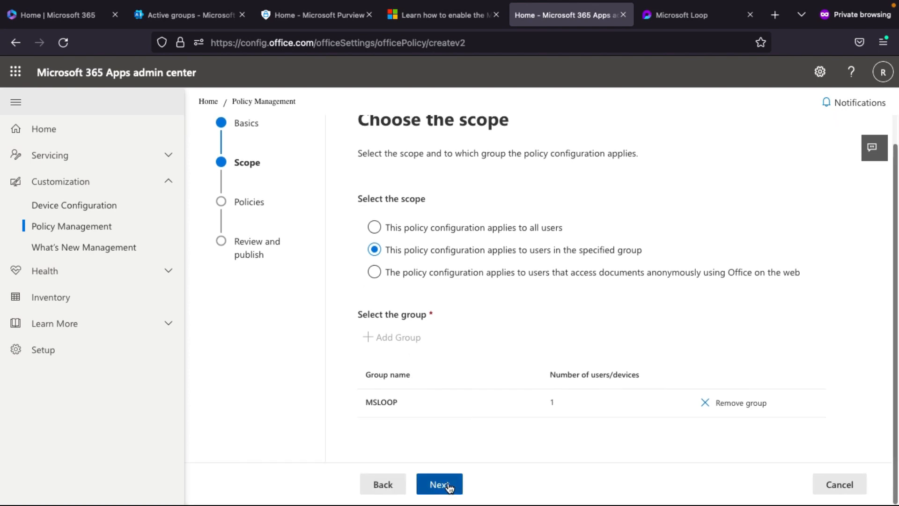
# - Filter settings by 'loop' and set 'Create and view Loop files in Loop' to Enabled
pyautogui.click(440, 484)
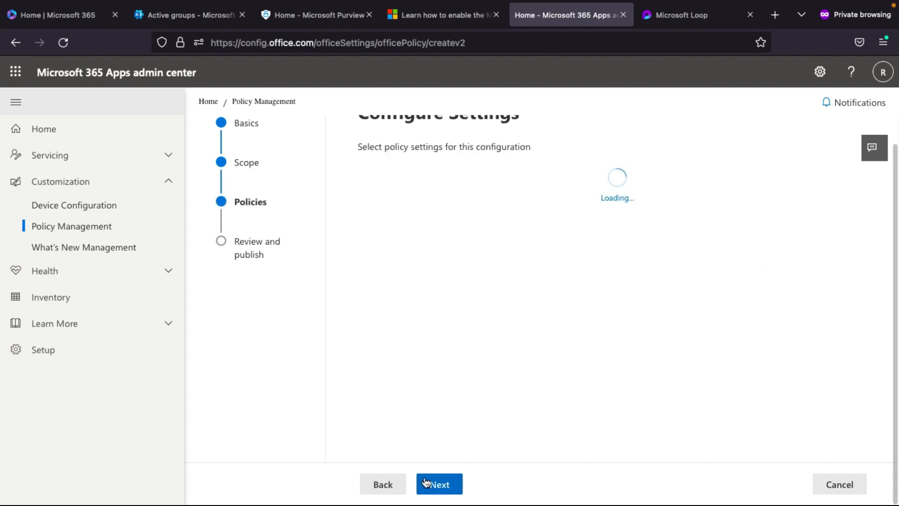
pyautogui.click(818, 222)
pyautogui.write('loop')
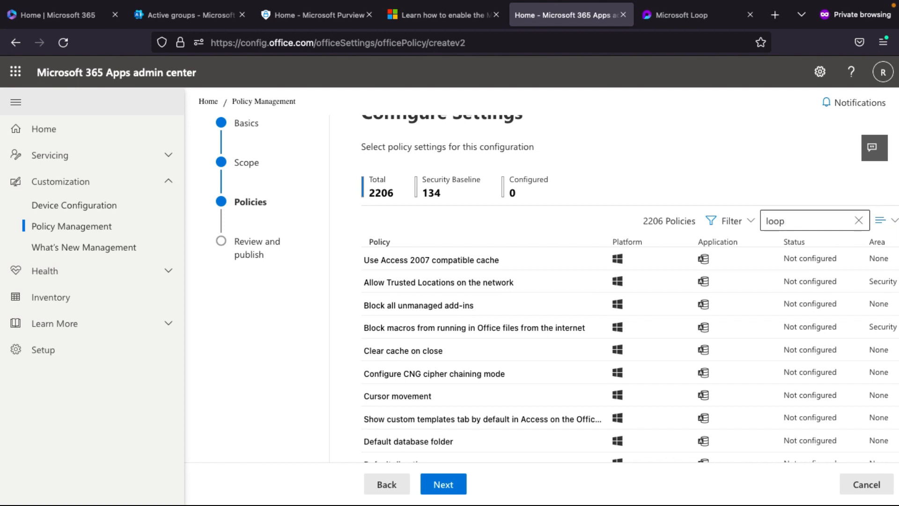
pyautogui.press('Return')
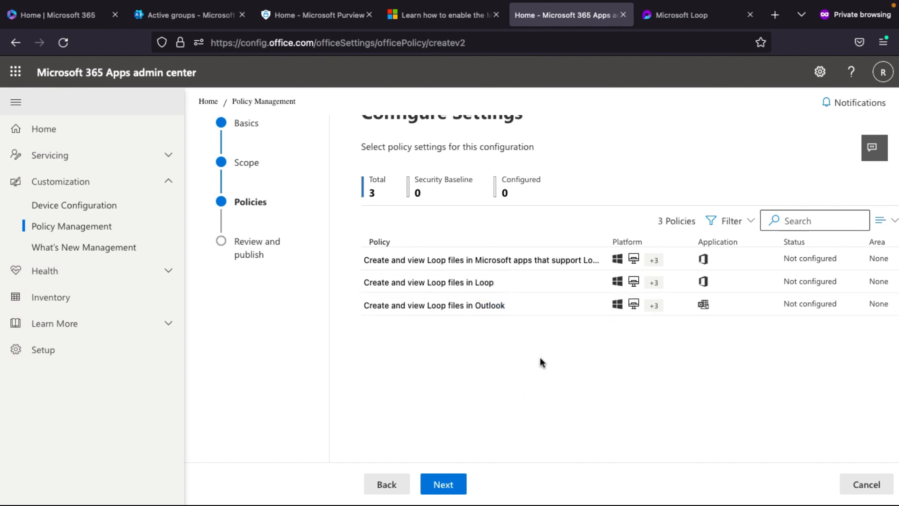
pyautogui.click(497, 282)
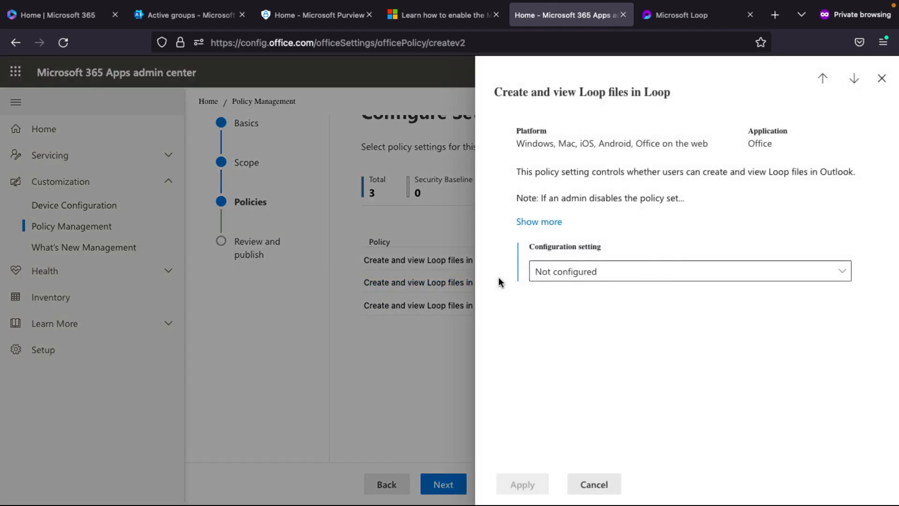
pyautogui.click(585, 271)
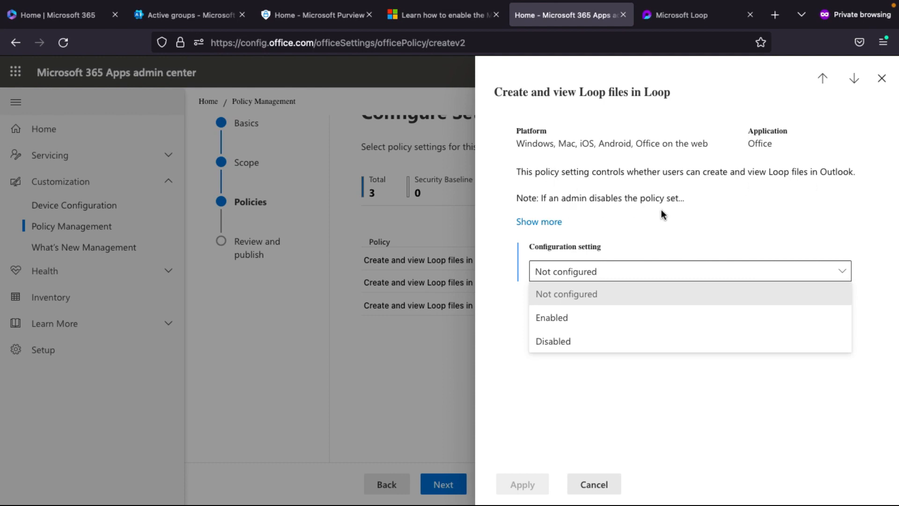
pyautogui.click(569, 318)
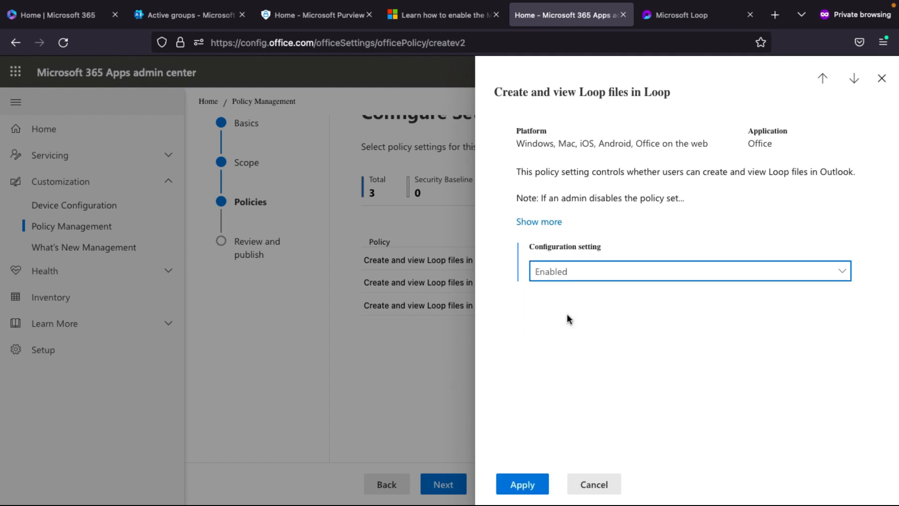
pyautogui.click(530, 483)
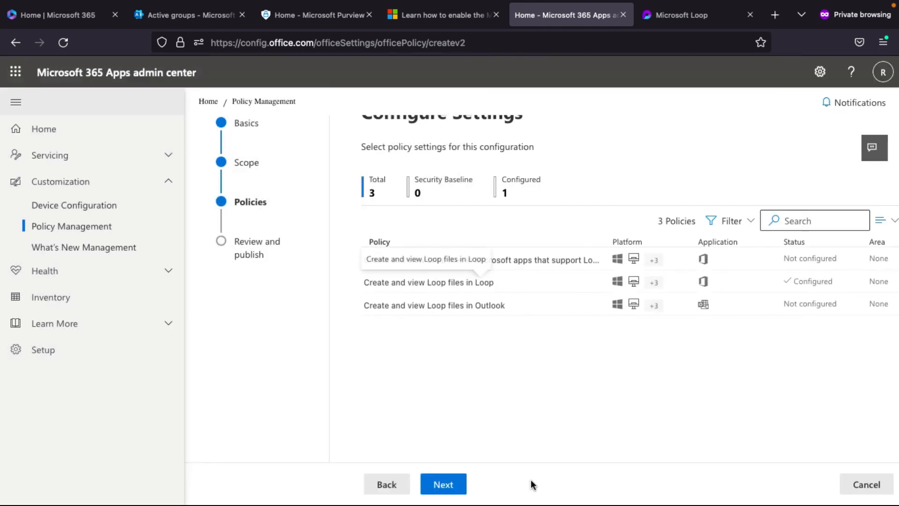
# - Set 'Create and view Loop files in Outlook' to Enabled and verify it
pyautogui.click(454, 306)
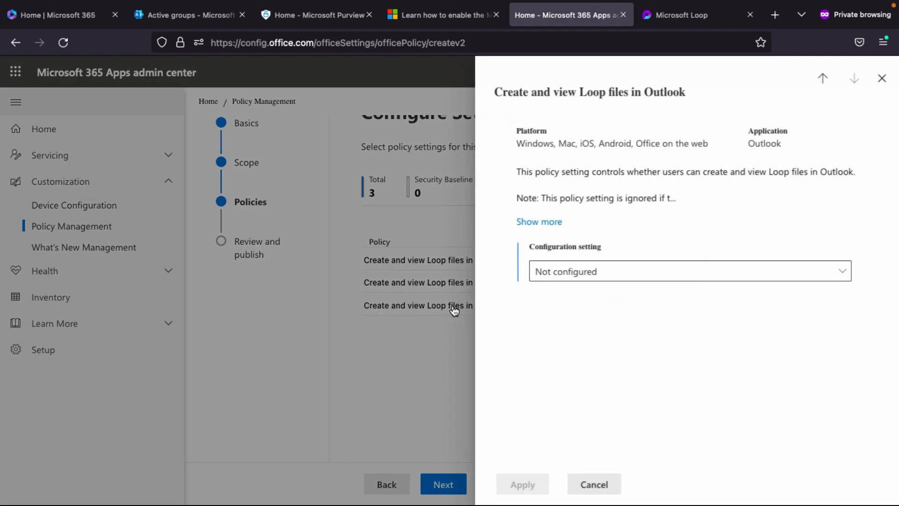
pyautogui.click(557, 280)
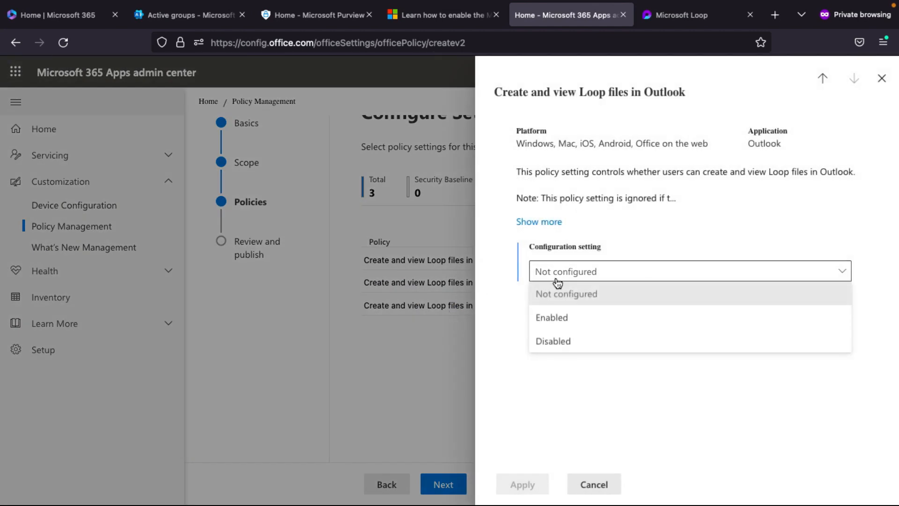
pyautogui.click(561, 323)
pyautogui.click(524, 492)
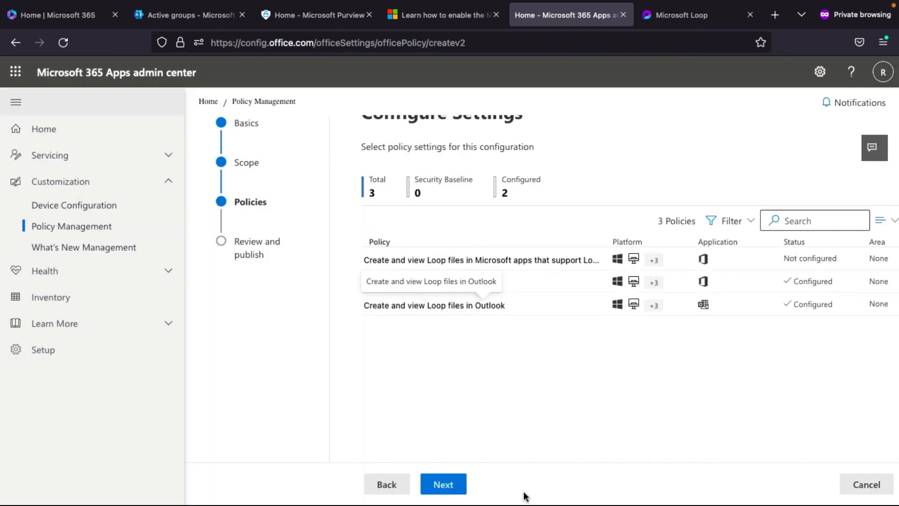
pyautogui.click(435, 307)
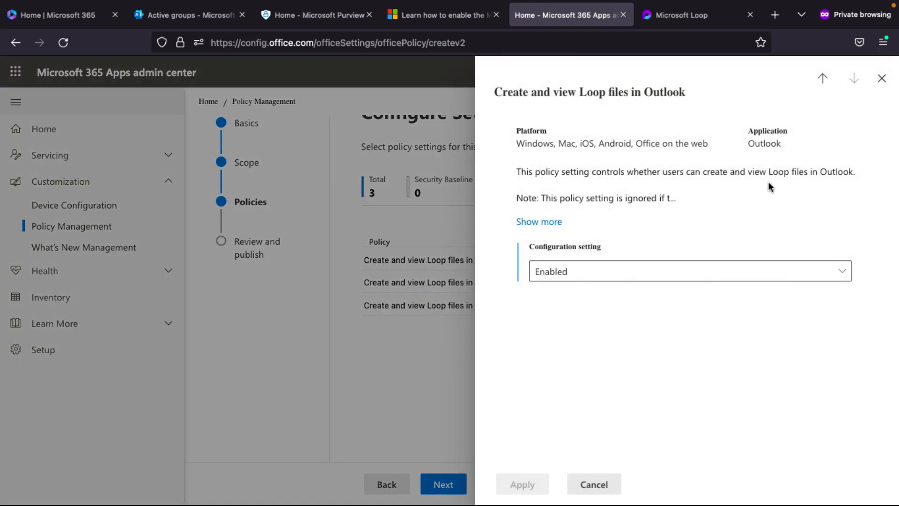
pyautogui.click(584, 484)
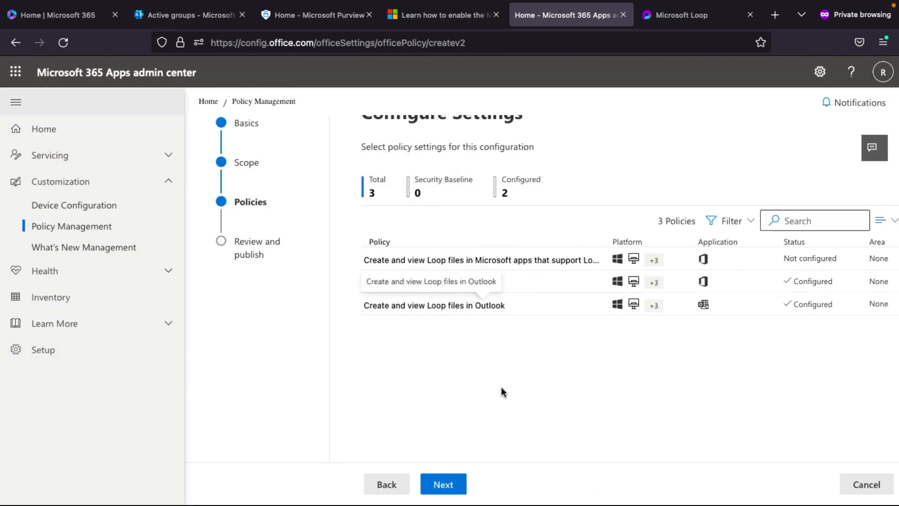
pyautogui.hscroll(1, 689, 347)
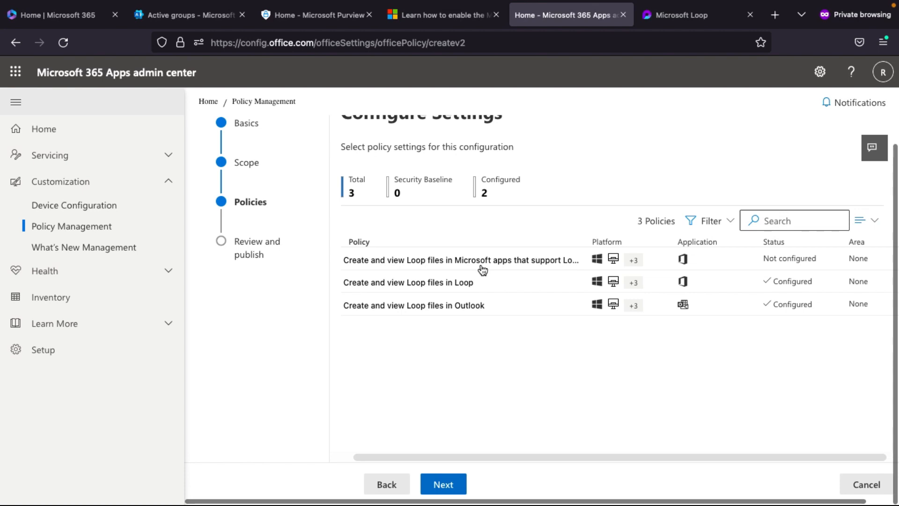
pyautogui.scroll(-1, 481, 264)
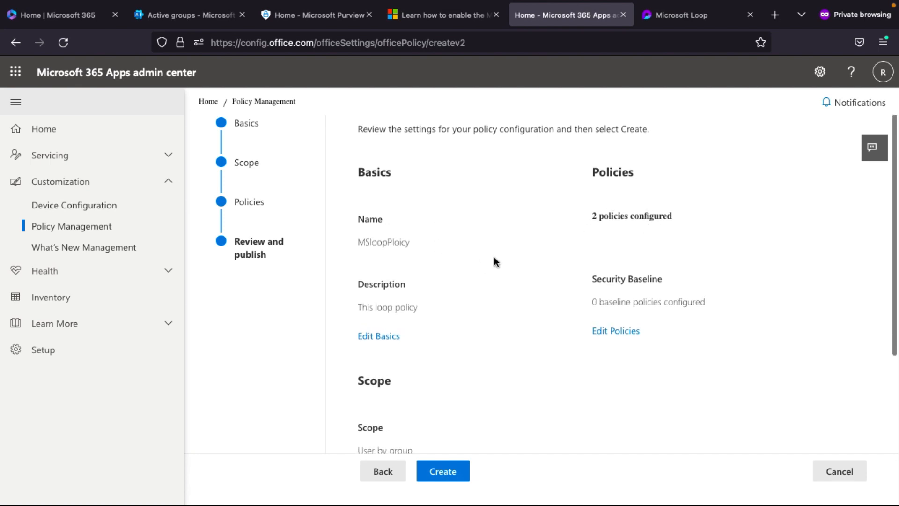
# - Review and create the MSloopPloicy configuration, then switch to Microsoft Loop
pyautogui.scroll(-1, 496, 260)
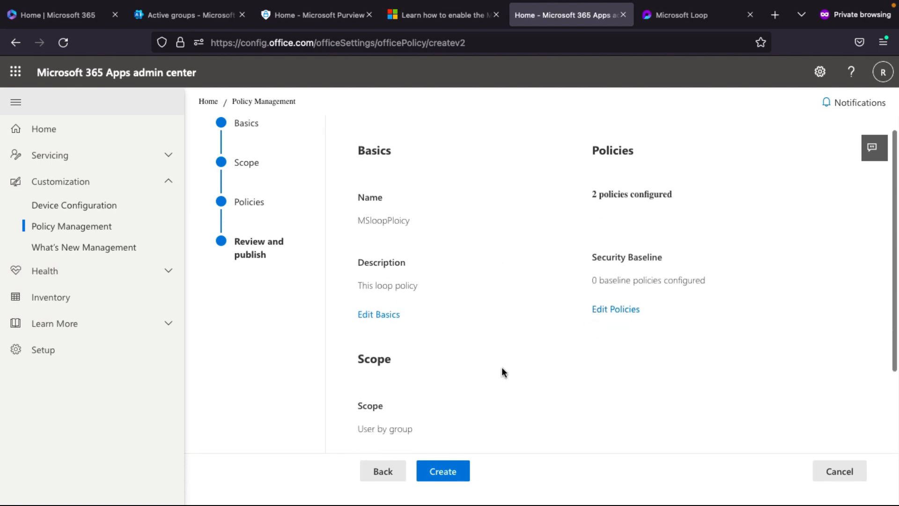
pyautogui.scroll(-3, 502, 372)
pyautogui.scroll(-1, 455, 348)
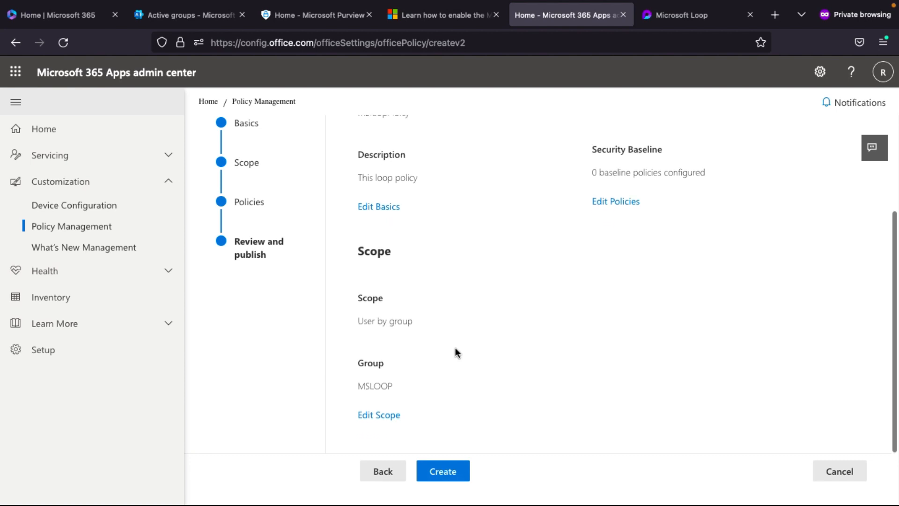
pyautogui.click(451, 473)
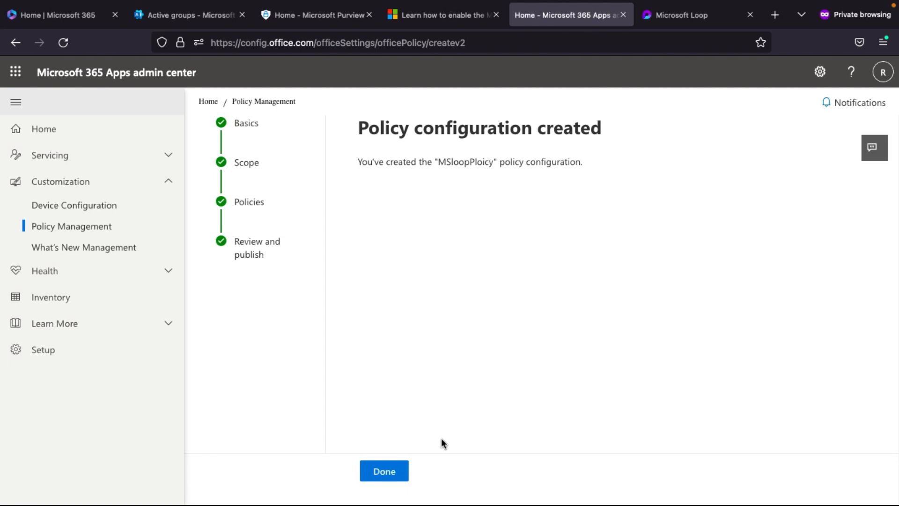
pyautogui.click(390, 472)
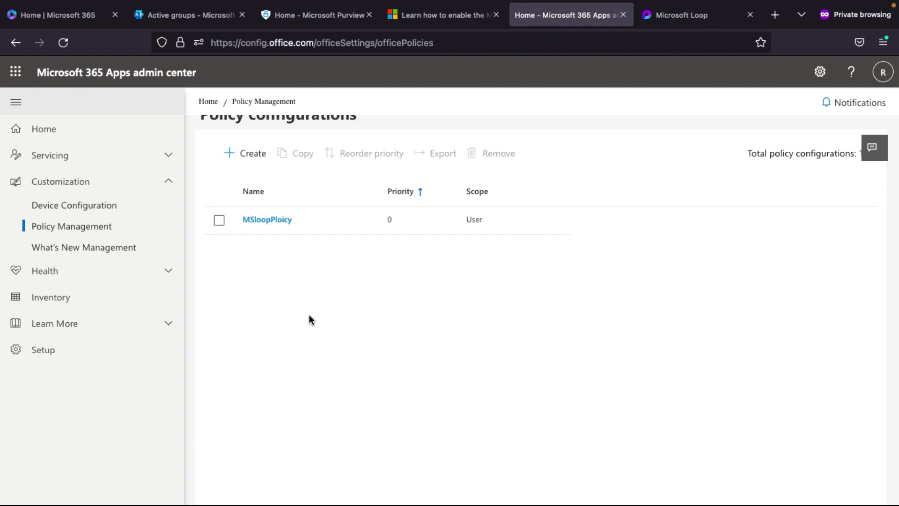
pyautogui.hotkey('ctrl', 'Tab')
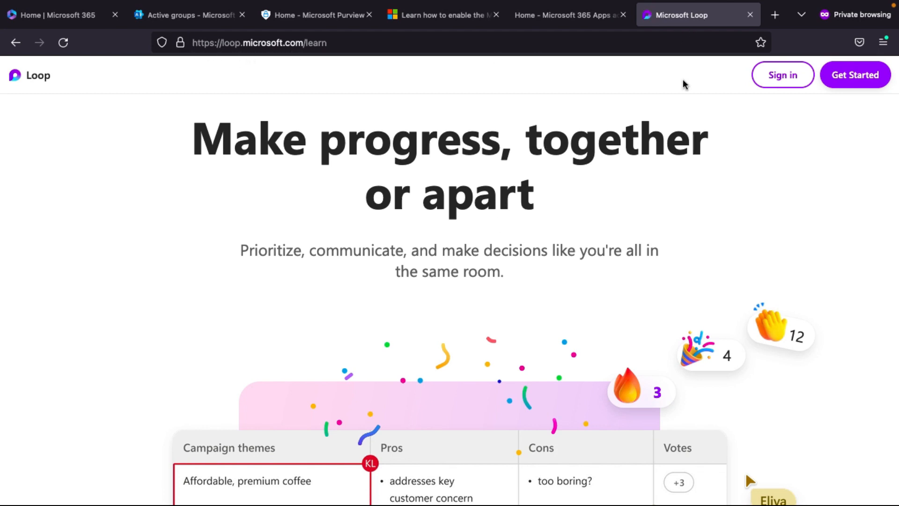
# - Sign in to Loop with the existing account and create a new workspace with a typed title
pyautogui.click(782, 79)
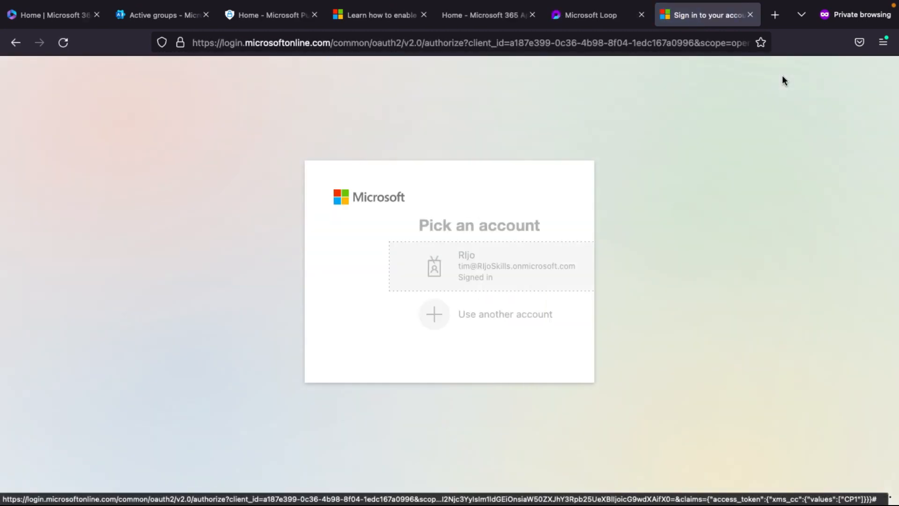
pyautogui.click(454, 267)
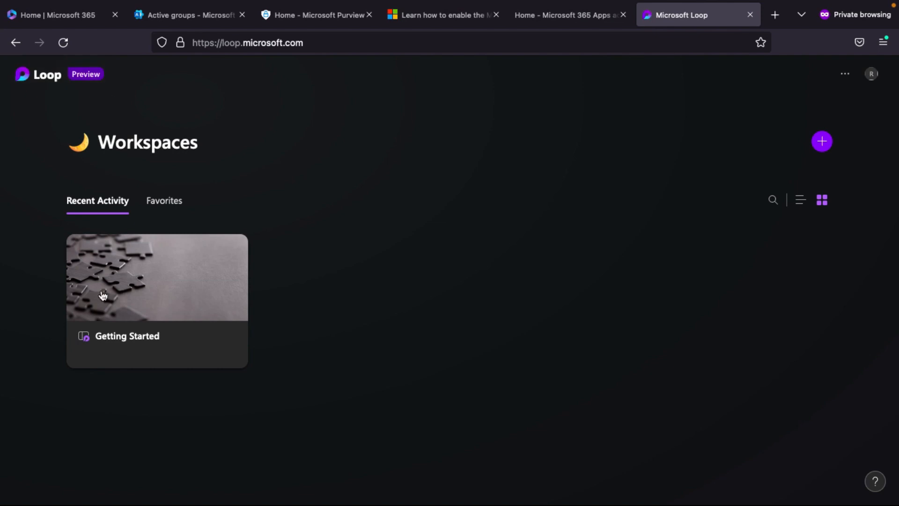
pyautogui.click(821, 146)
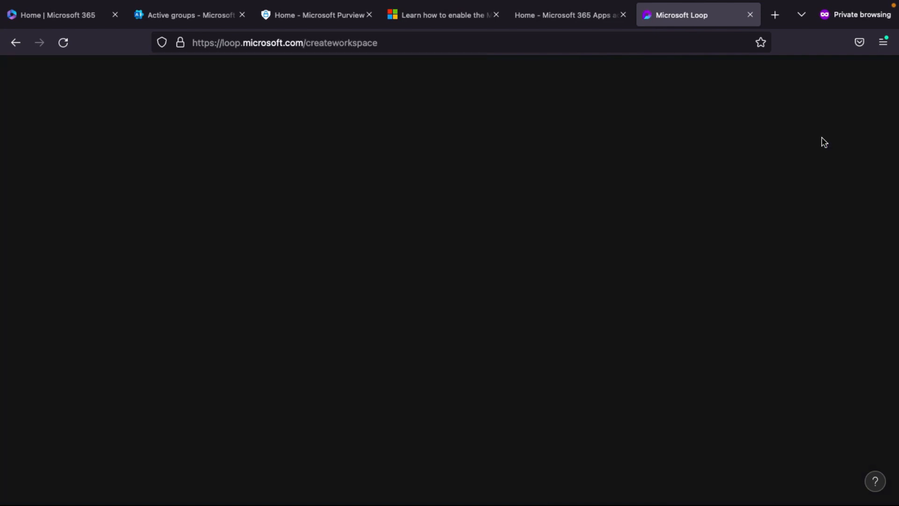
pyautogui.click(414, 347)
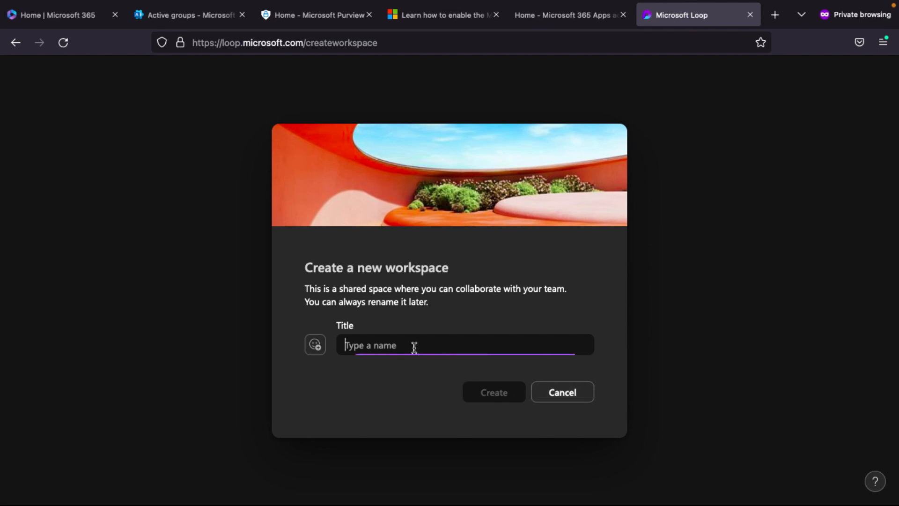
pyautogui.write('rijojoy')
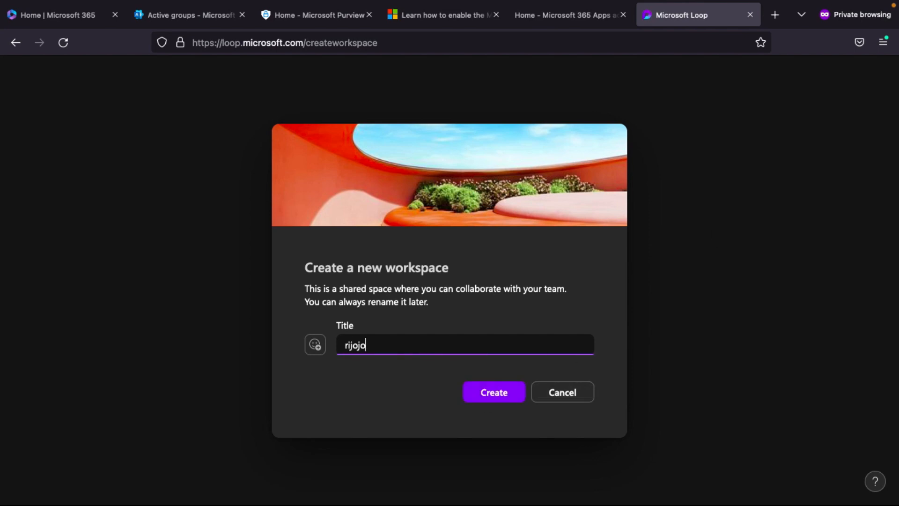
pyautogui.click(516, 394)
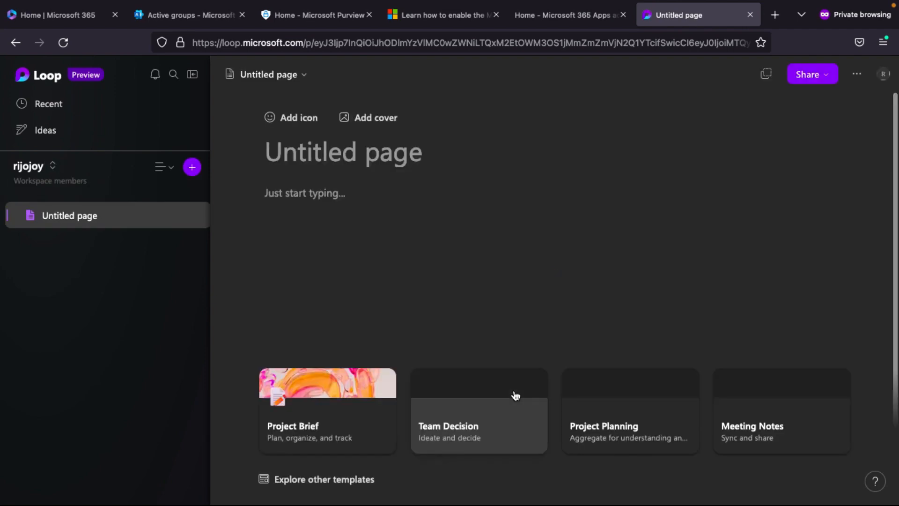
pyautogui.scroll(-2, 526, 214)
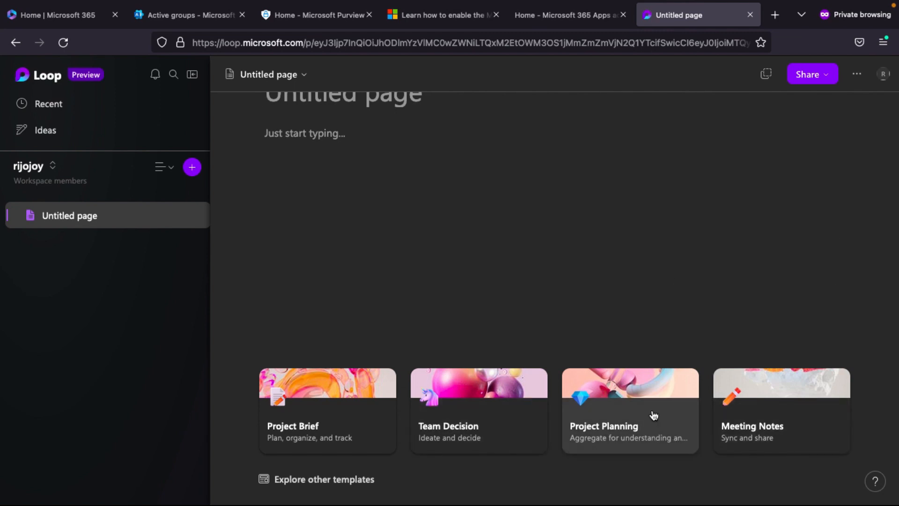
pyautogui.scroll(1, 329, 252)
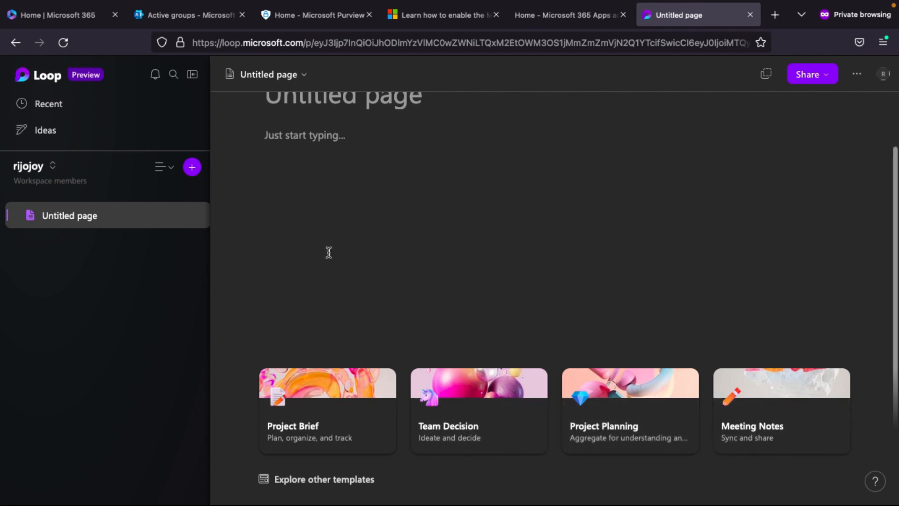